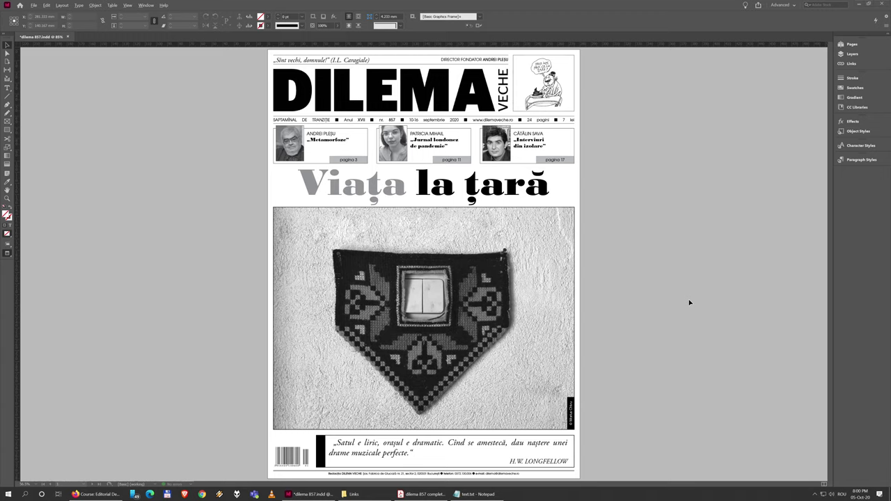
- Back out of Save As and save the Dilema Veche cover in place with Ctrl+S
click(37, 8)
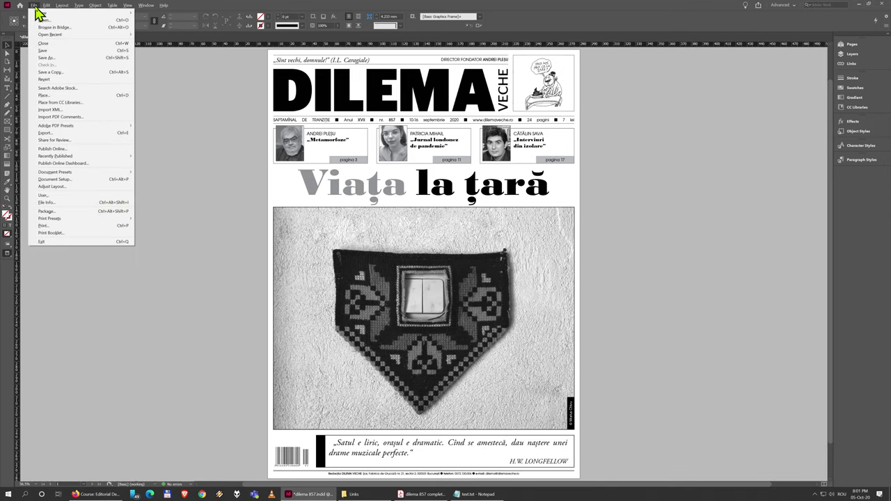
click(46, 58)
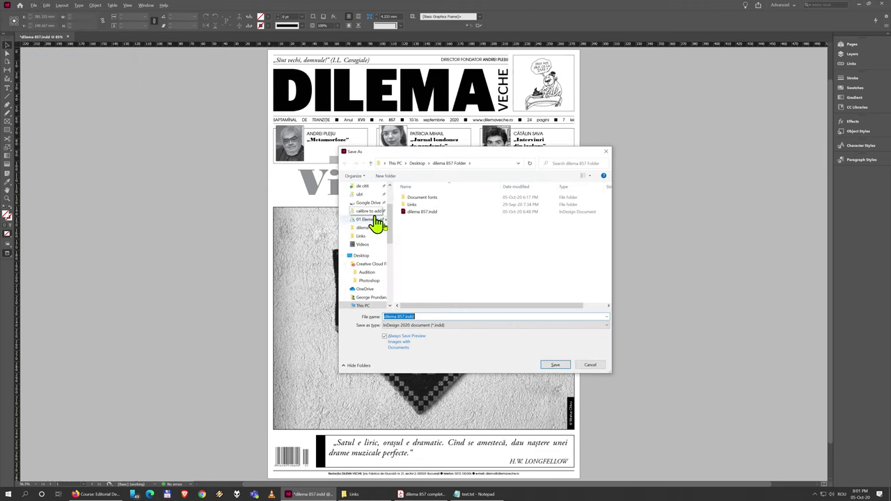
click(590, 365)
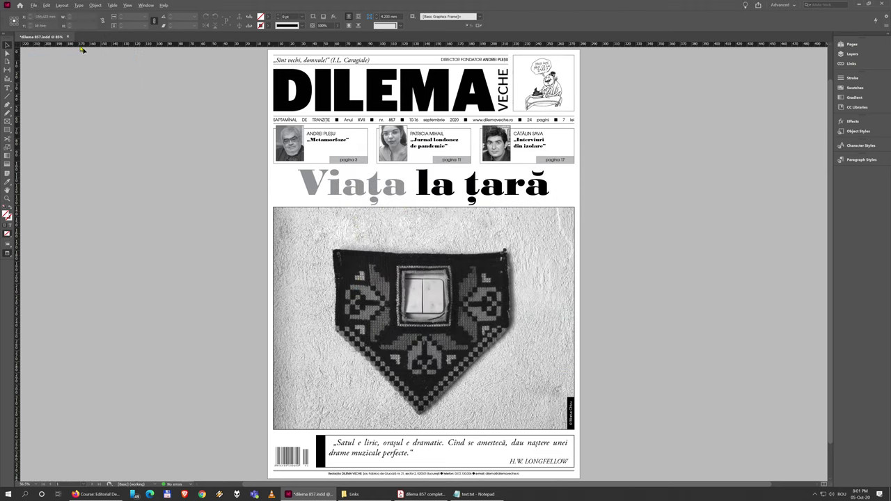
key(ctrl+s)
click(44, 39)
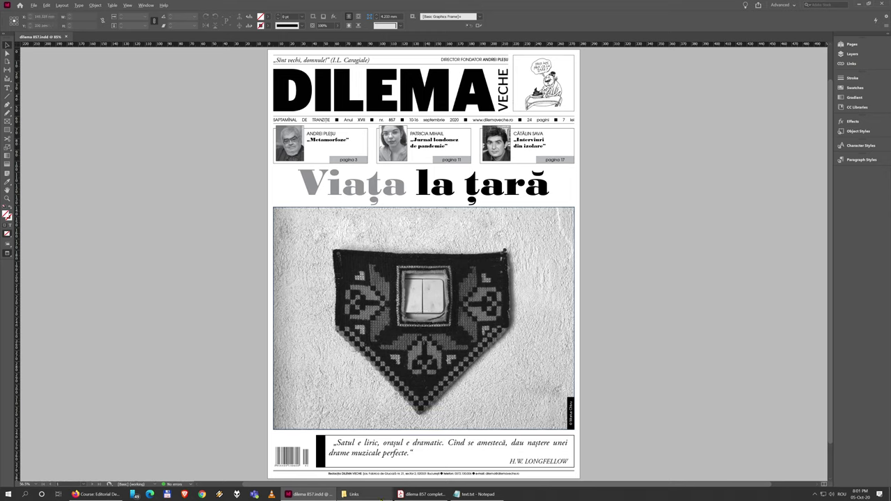
- Go up from Links to the dilema 857 Folder and fit its detail columns to their contents
click(352, 494)
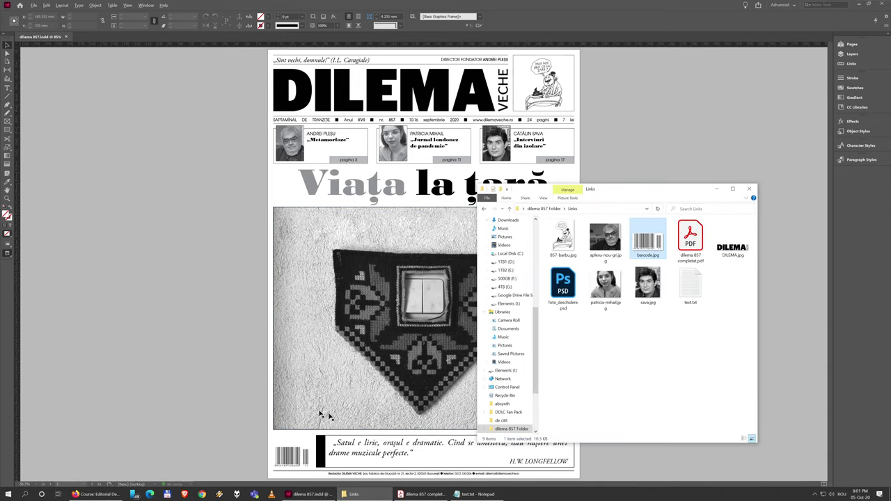
click(204, 387)
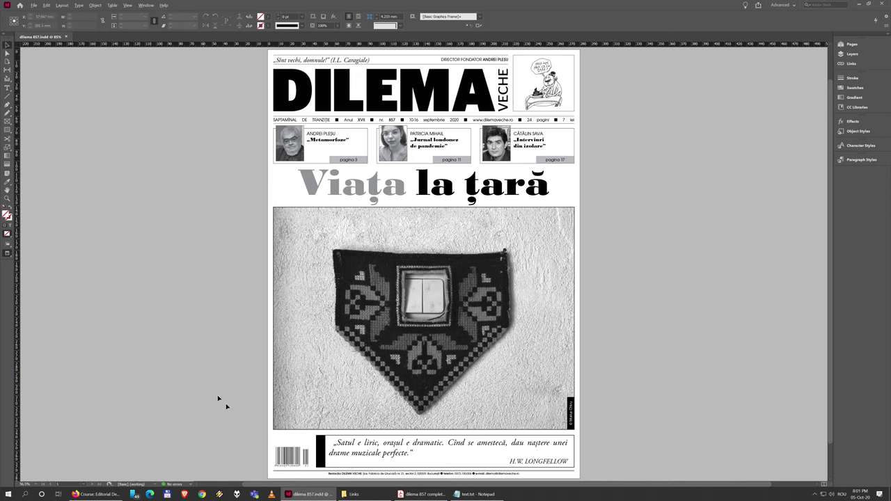
click(353, 494)
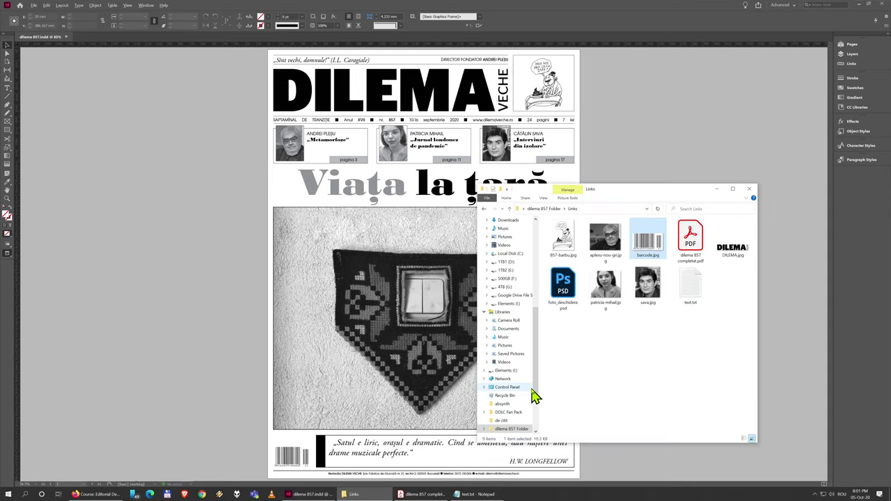
click(563, 393)
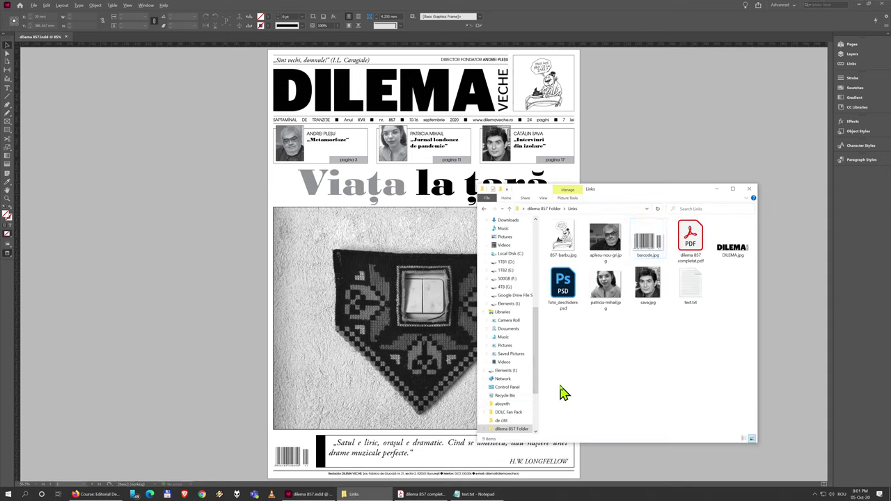
key(alt+Up)
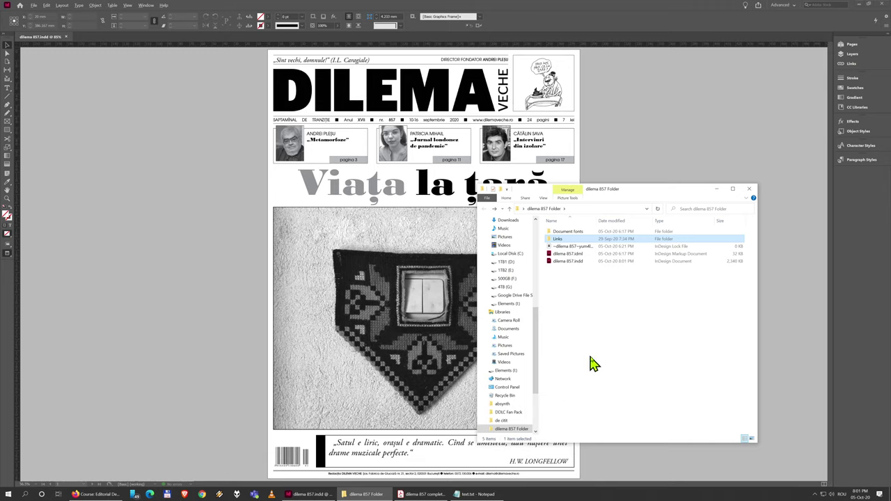
key(ctrl+KP_Add)
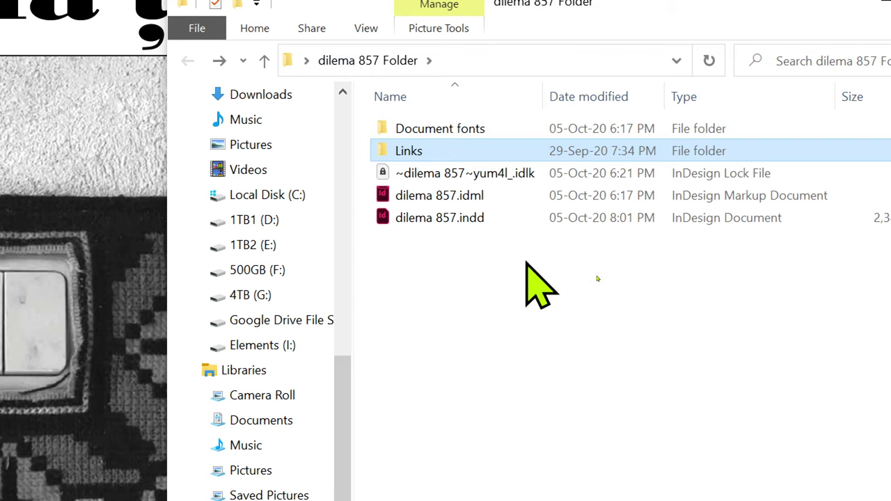
- Browse the Links and Document fonts subfolders, then return to the dilema 857 Folder
double_click(438, 164)
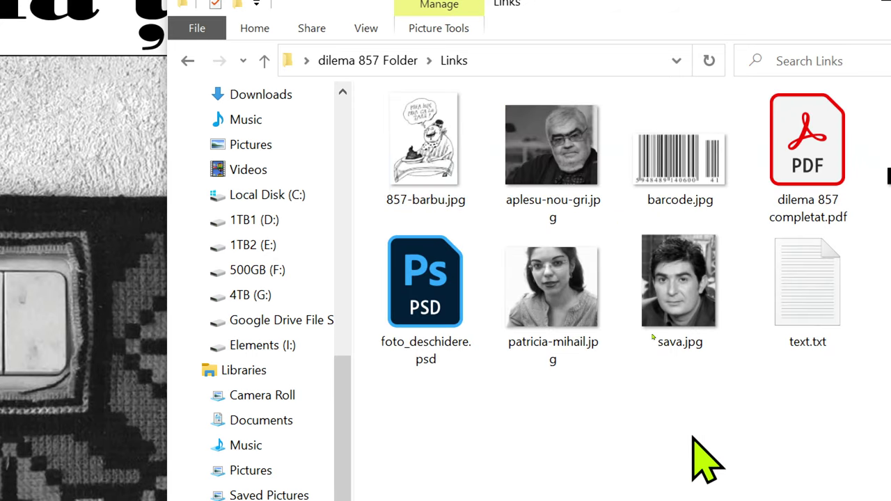
click(320, 60)
double_click(446, 126)
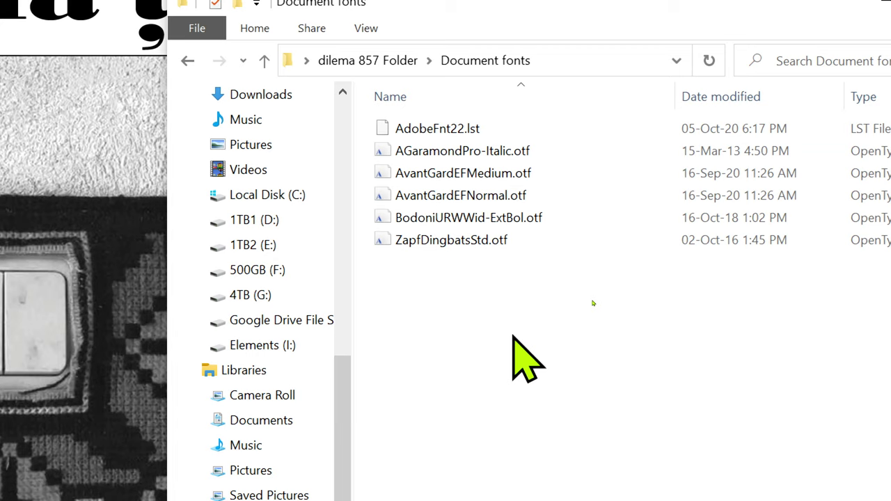
key(alt+Left)
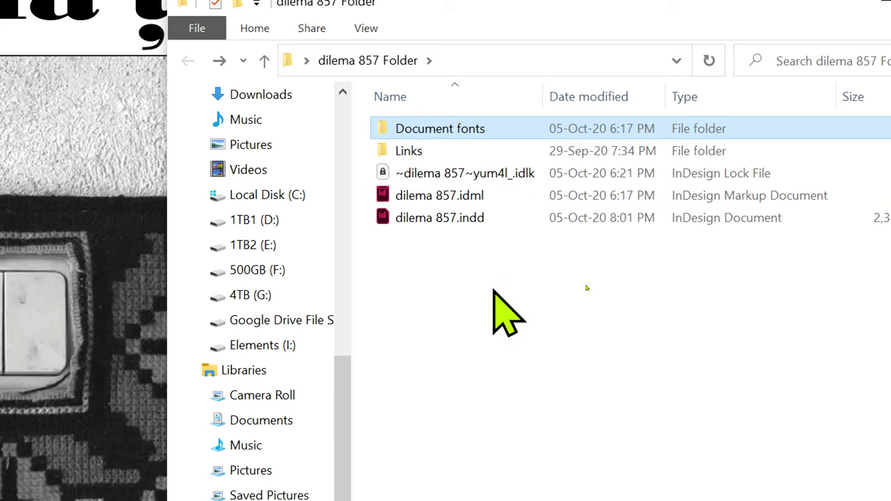
click(493, 291)
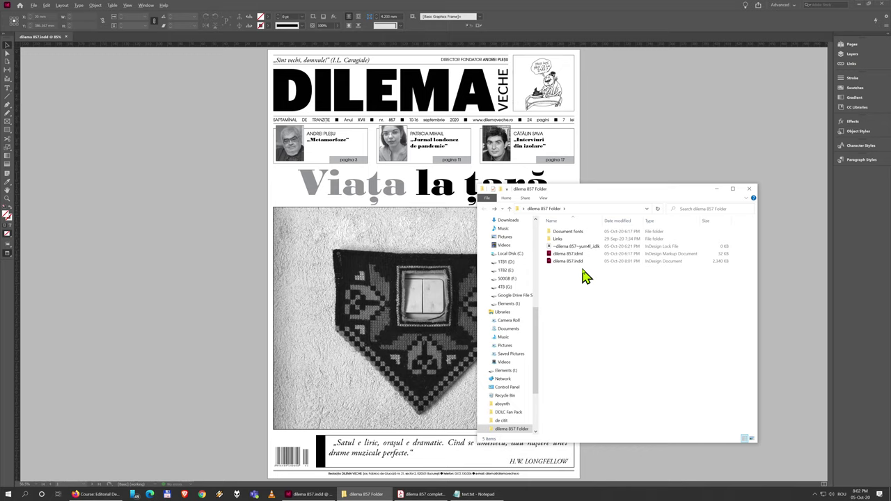
- Open File > Package for the cover, showing 6 fonts used and 7 links found
click(33, 7)
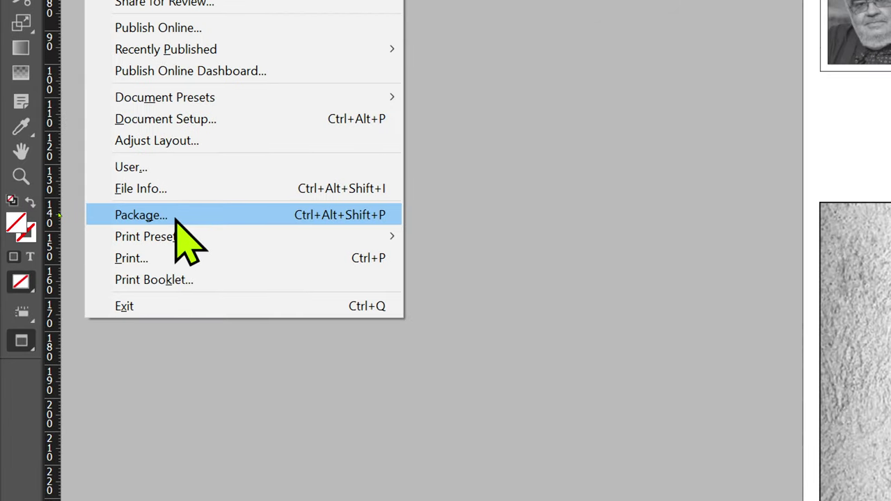
key(super)
key(Escape)
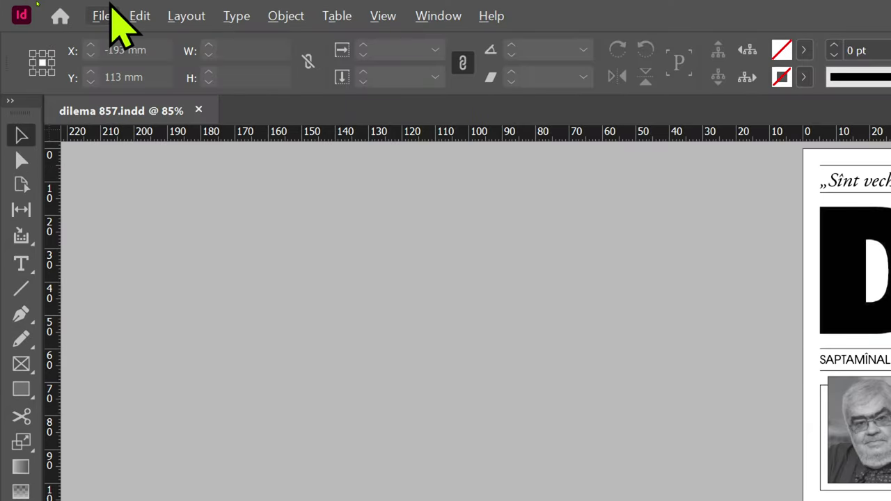
click(104, 14)
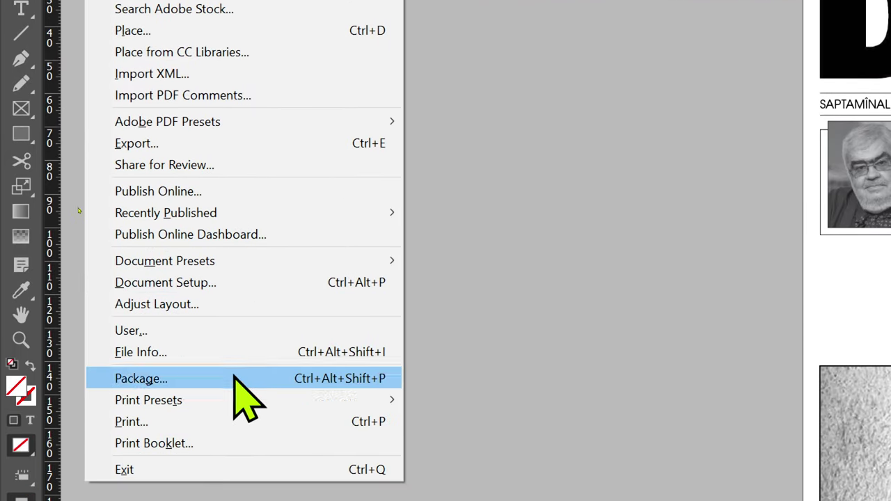
click(234, 378)
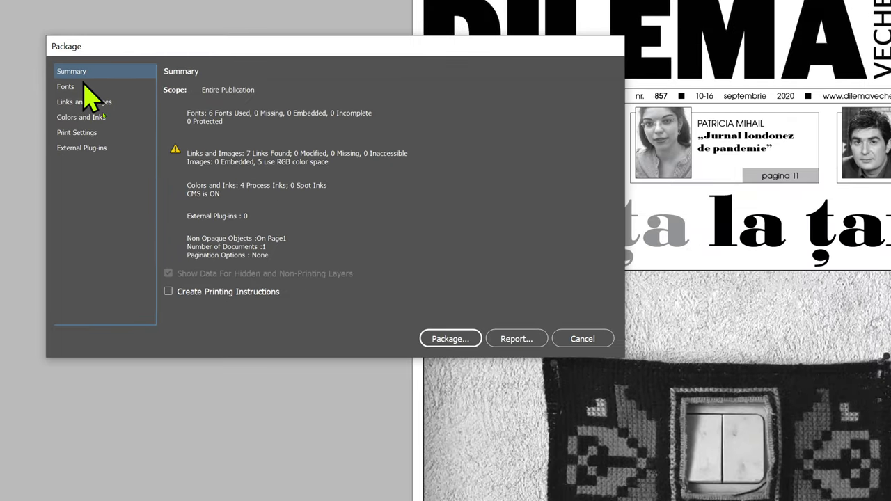
- Review the Fonts, Links and Images, Colors and Inks, and Plug-ins pages, then proceed to Package
click(83, 85)
click(124, 103)
click(98, 123)
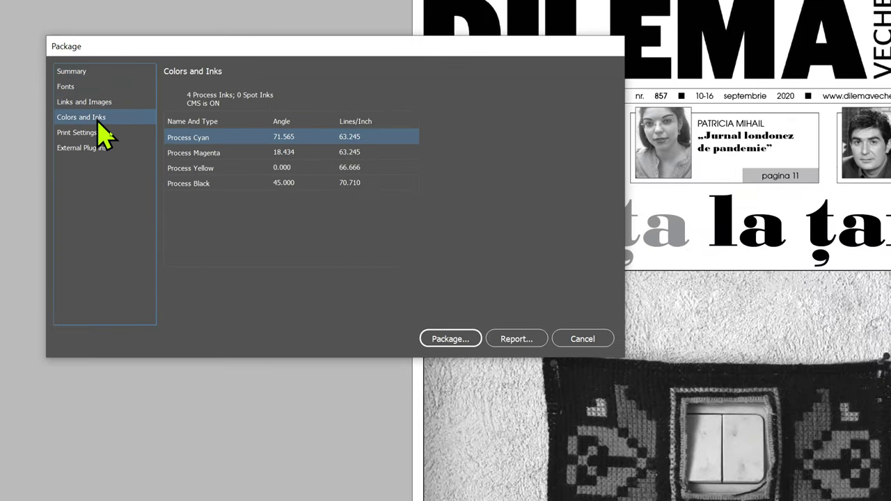
click(98, 147)
click(101, 118)
click(106, 72)
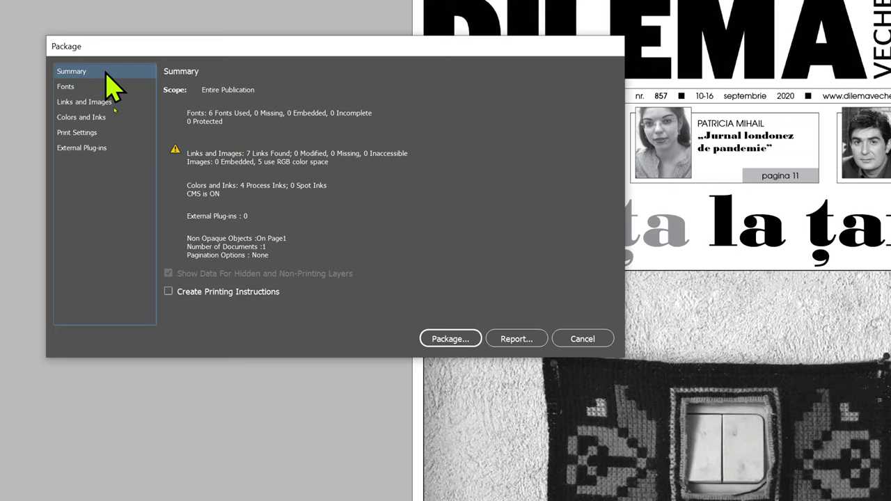
click(459, 343)
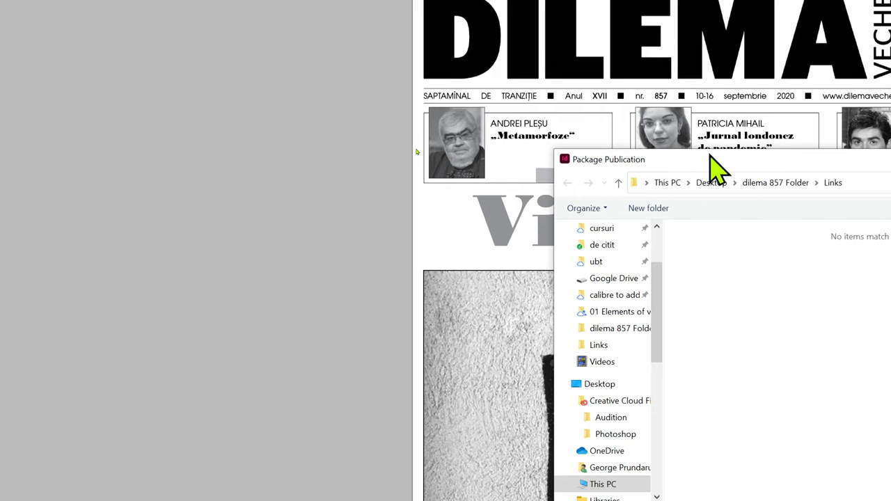
- Create a Desktop folder named 'final' and open it as the package destination
drag(711, 169, 324, 62)
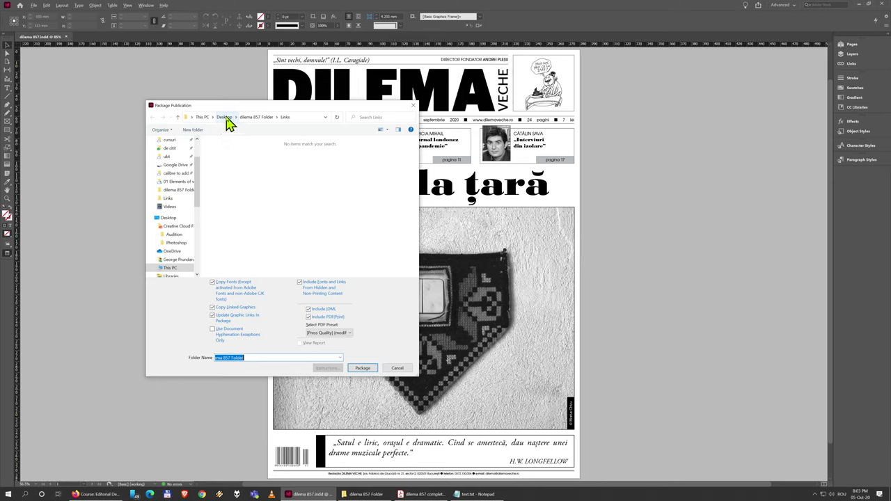
key(super)
key(super)
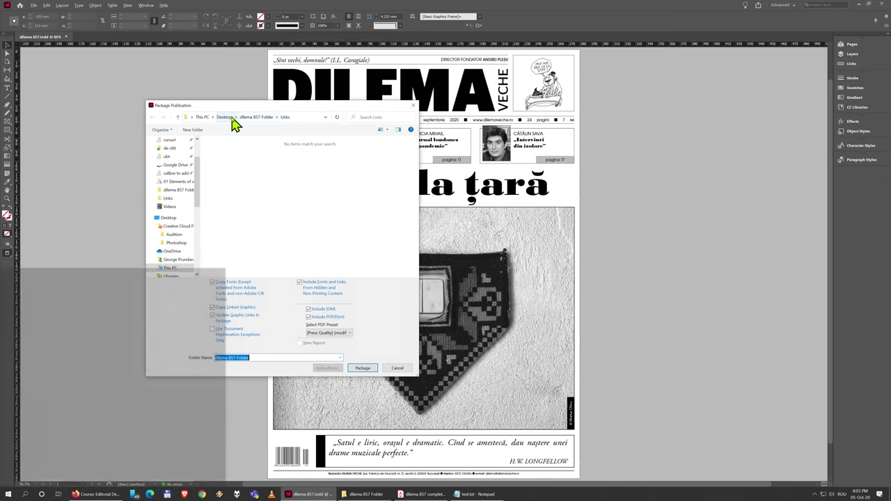
click(230, 118)
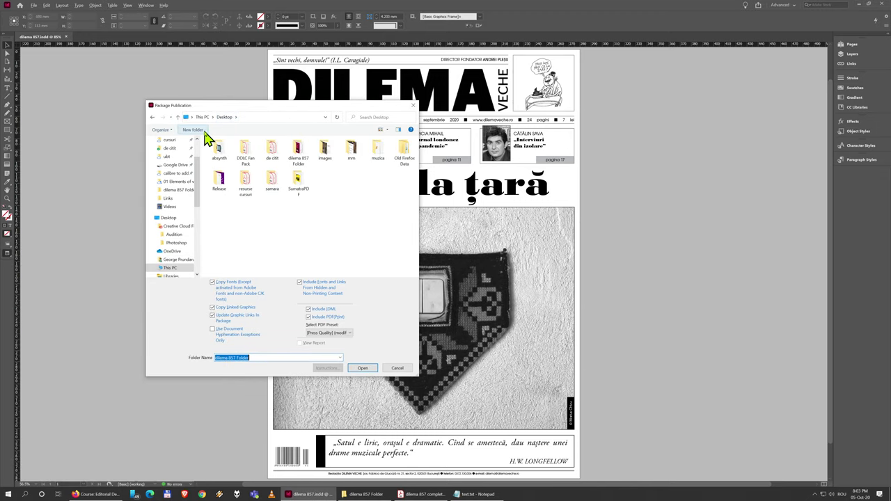
click(203, 132)
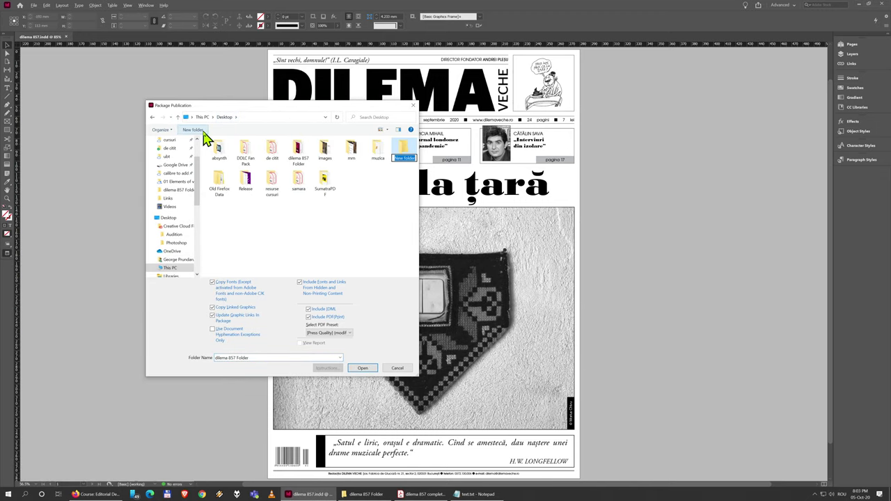
text(final)
key(Return)
double_click(327, 158)
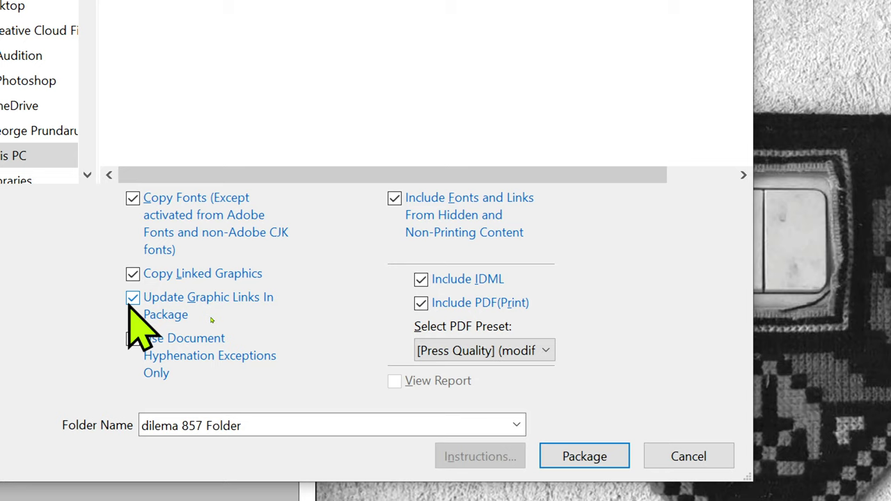
- Check Include IDML and Include PDF(Print), choosing the [Press Quality] PDF preset
click(421, 279)
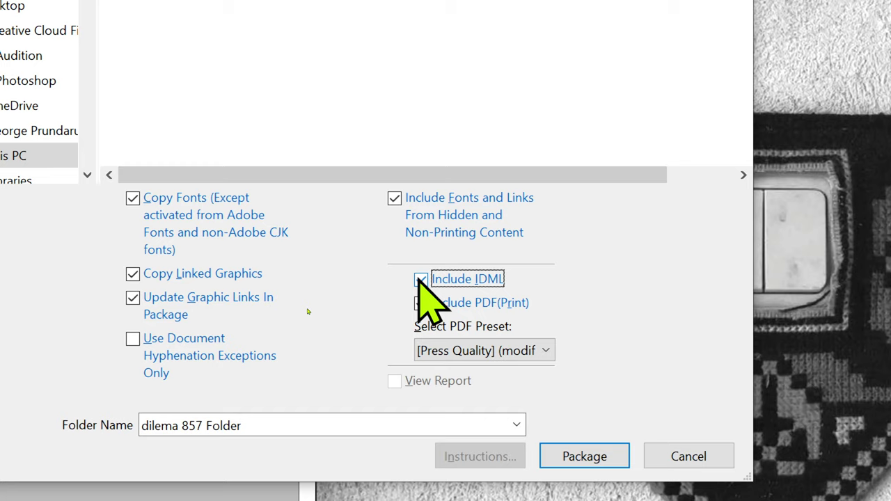
click(420, 304)
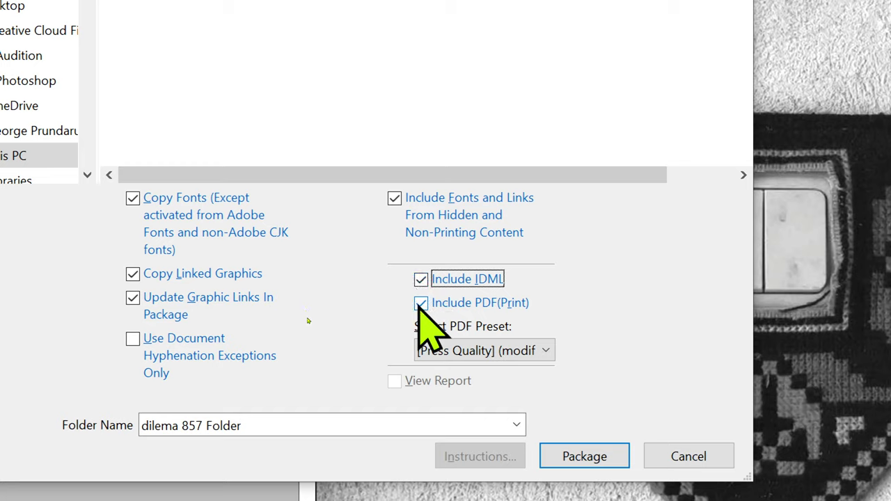
double_click(420, 303)
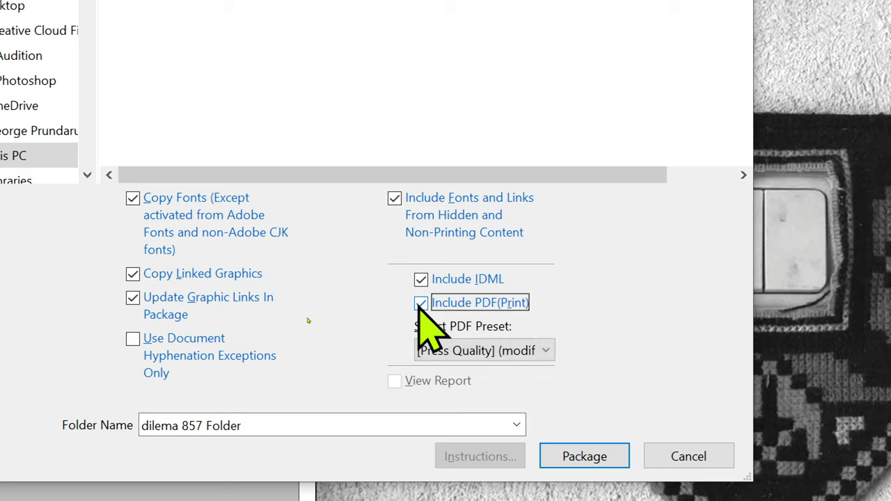
click(546, 352)
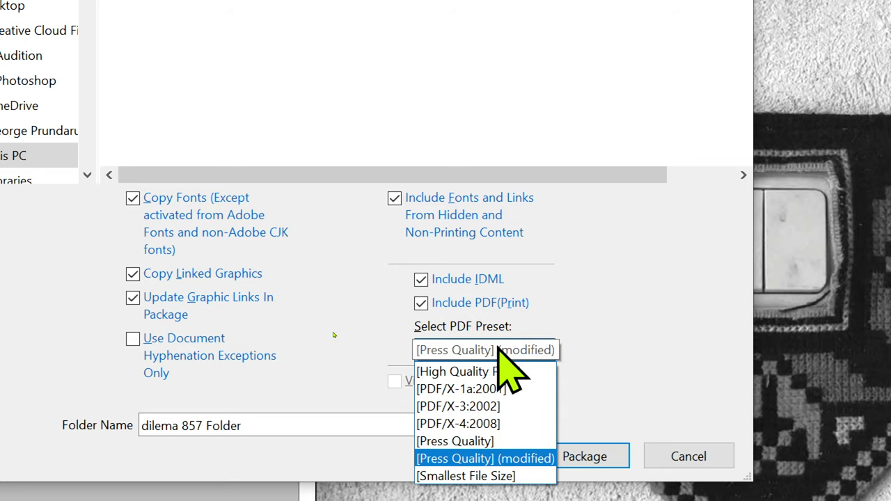
click(505, 443)
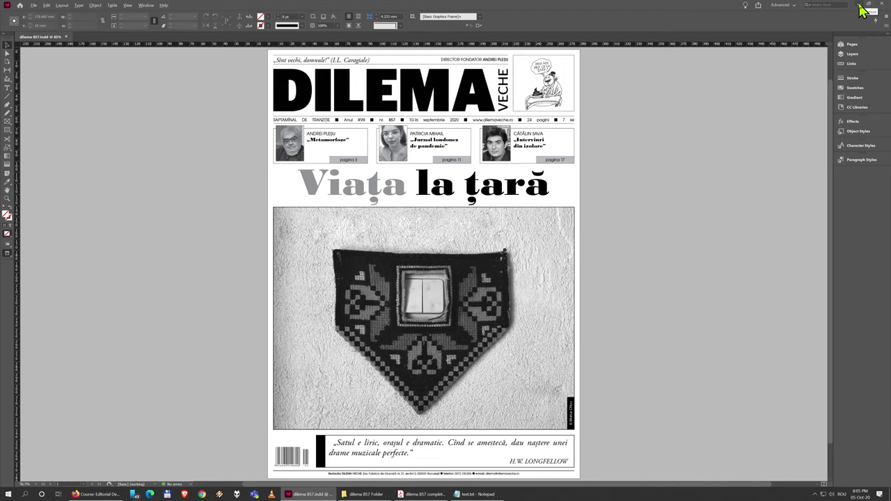
- Minimize InDesign and Acrobat, then open final > dilema 857 Folder in Explorer
click(860, 4)
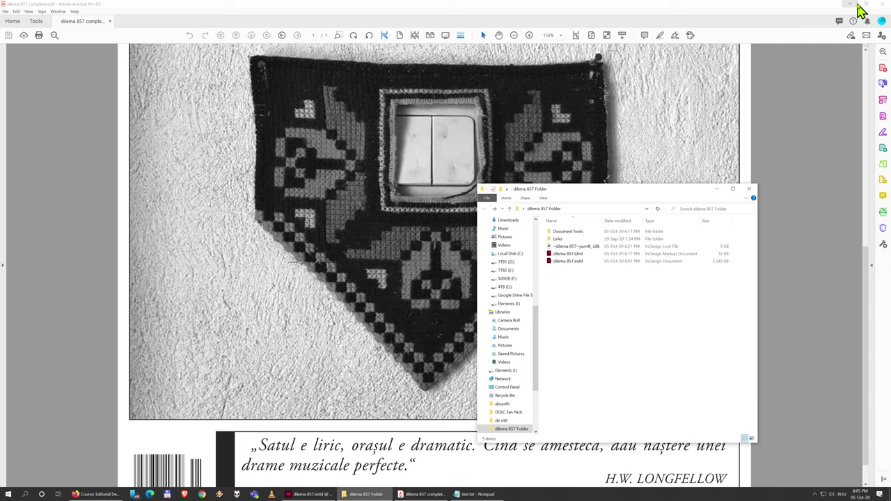
click(861, 6)
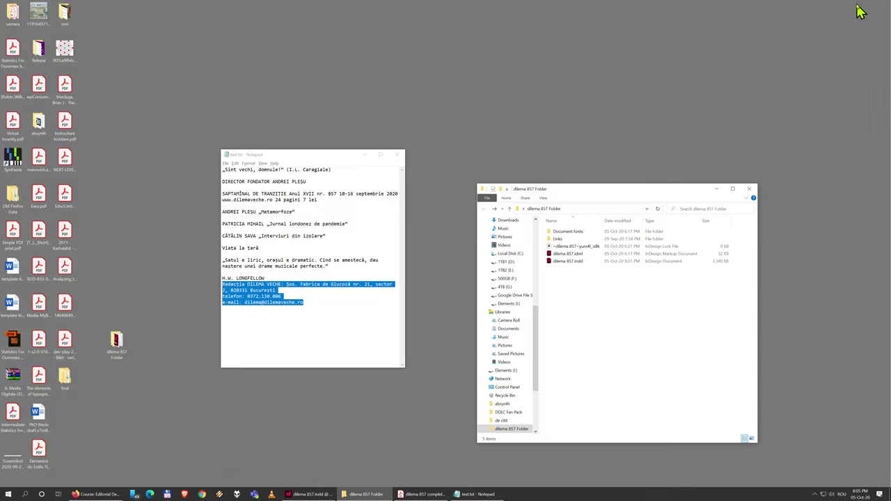
double_click(69, 378)
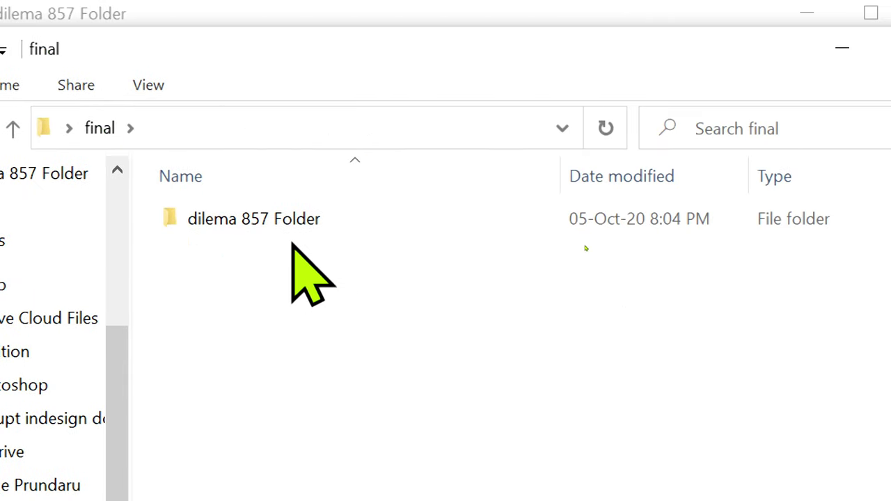
click(229, 216)
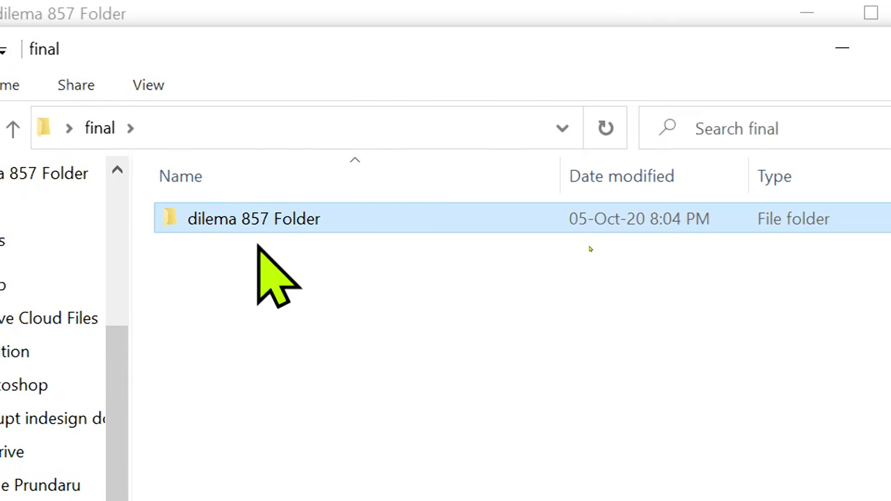
double_click(295, 217)
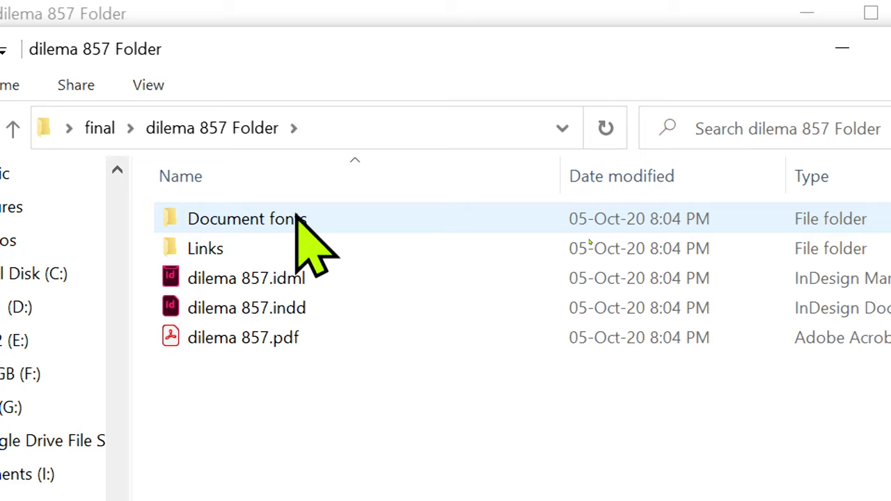
- Check the dilema 857 .indd, .idml and .pdf files, browse Links, then open Document fonts
click(348, 309)
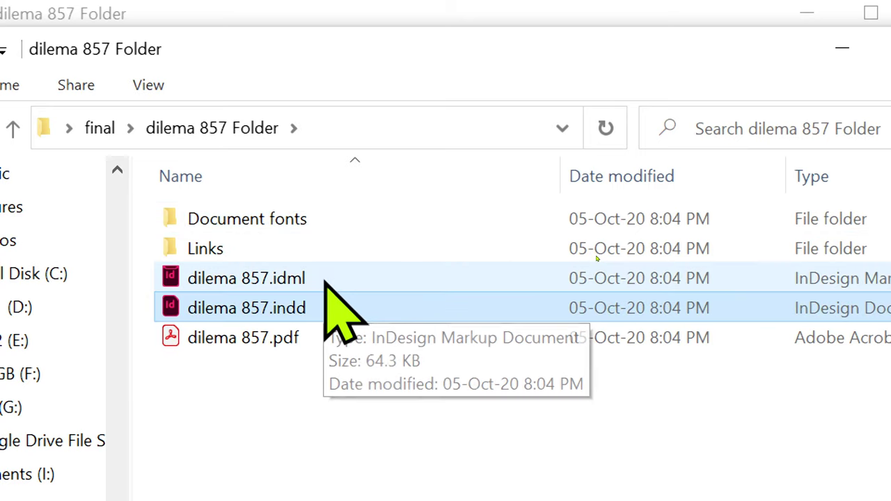
click(324, 281)
click(328, 334)
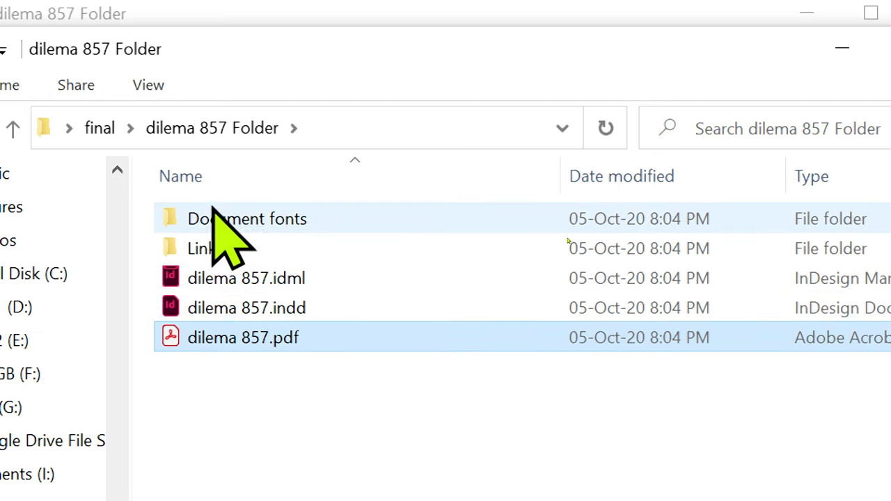
double_click(209, 259)
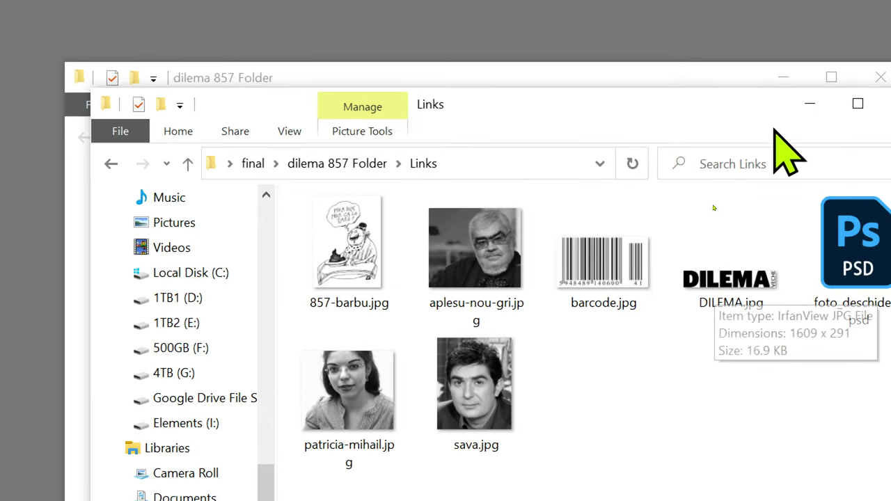
drag(750, 105, 683, 58)
click(286, 116)
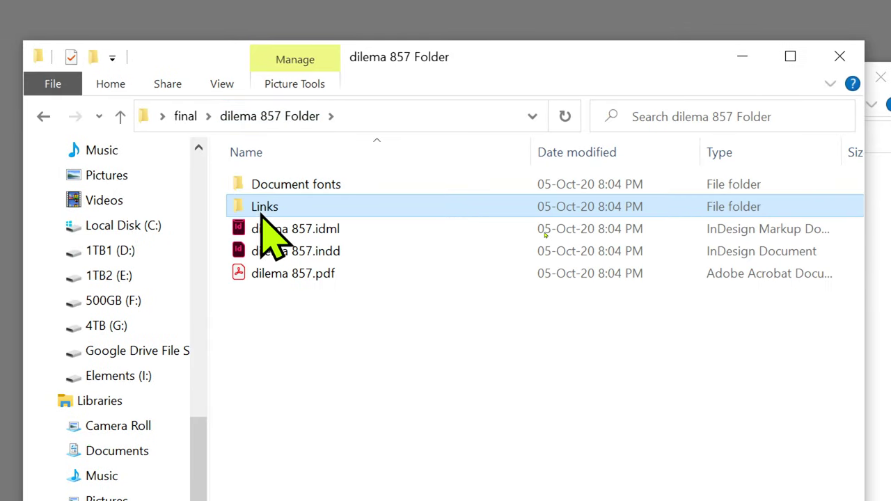
double_click(286, 183)
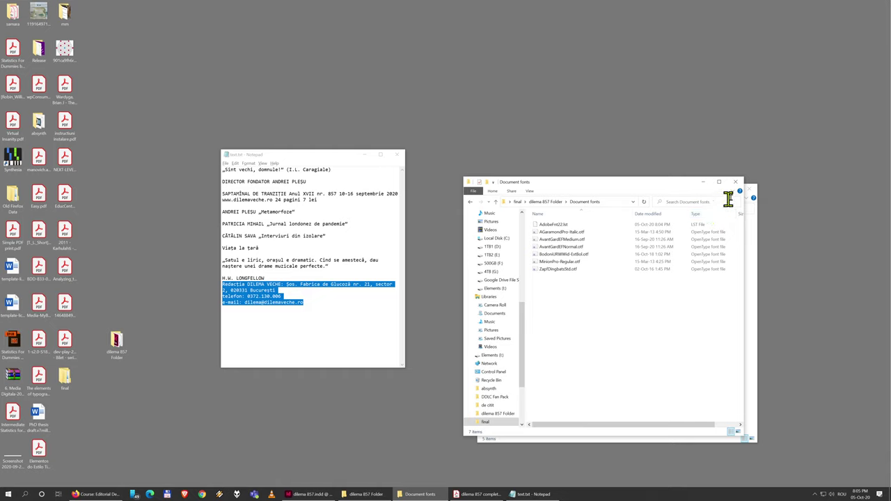
- Close the old Explorer windows and open the final folder from the desktop
click(740, 181)
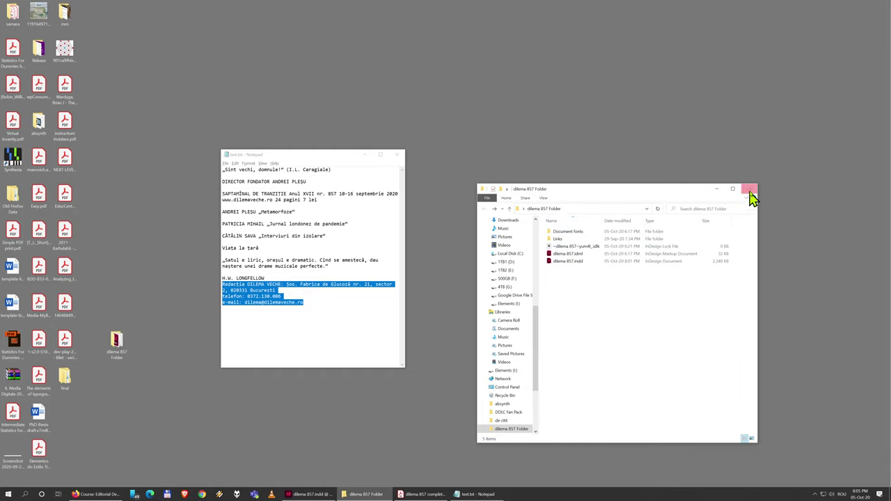
click(749, 189)
double_click(65, 379)
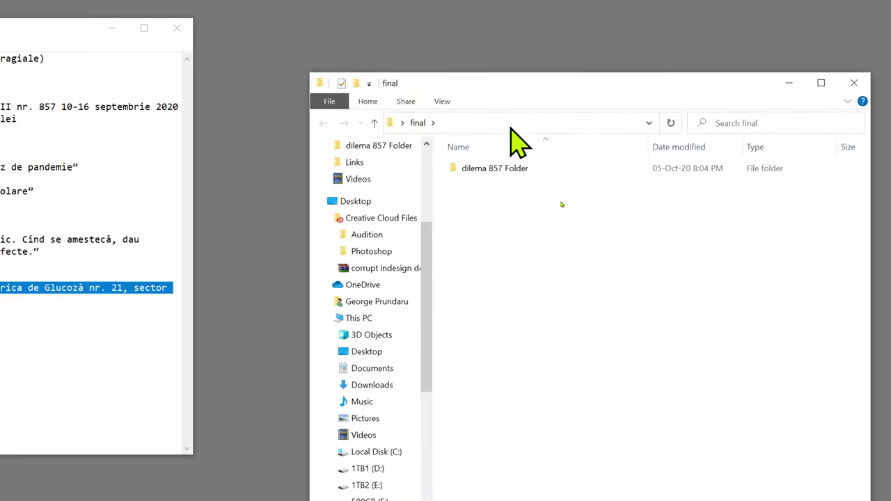
drag(514, 86, 504, 67)
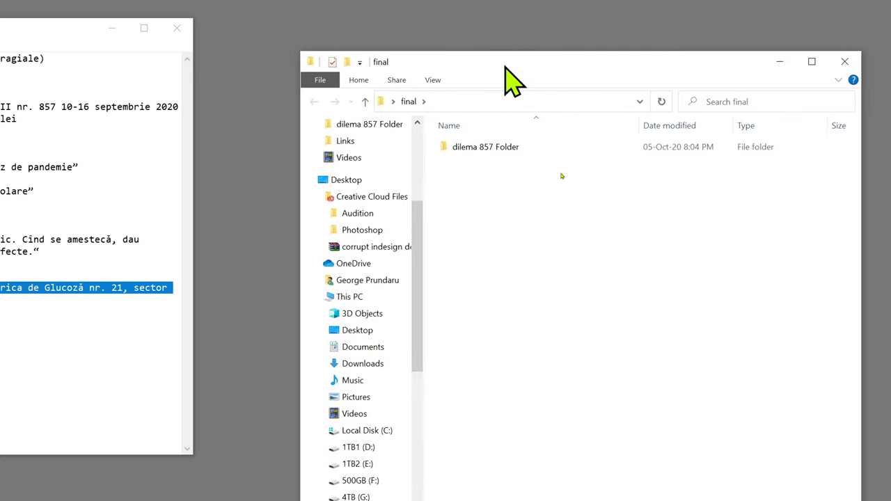
- Send dilema 857 Folder to a compressed (zipped) folder, keeping the default name
right_click(507, 145)
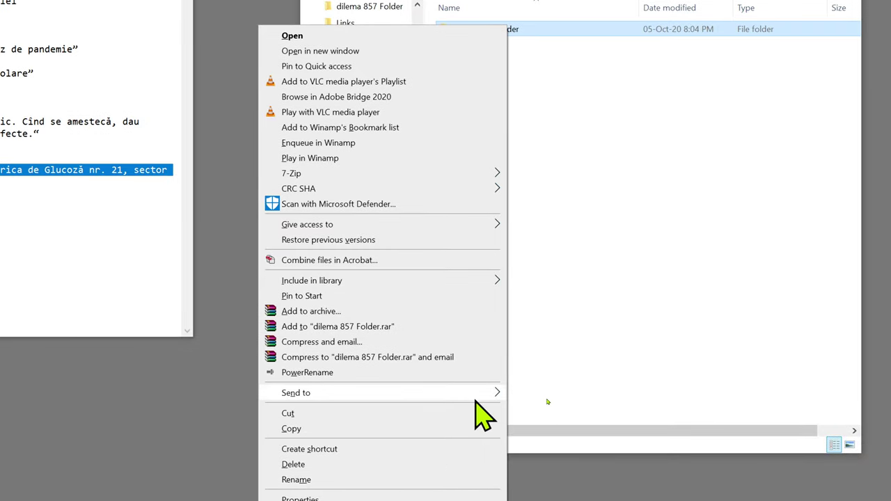
mouse_move(485, 407)
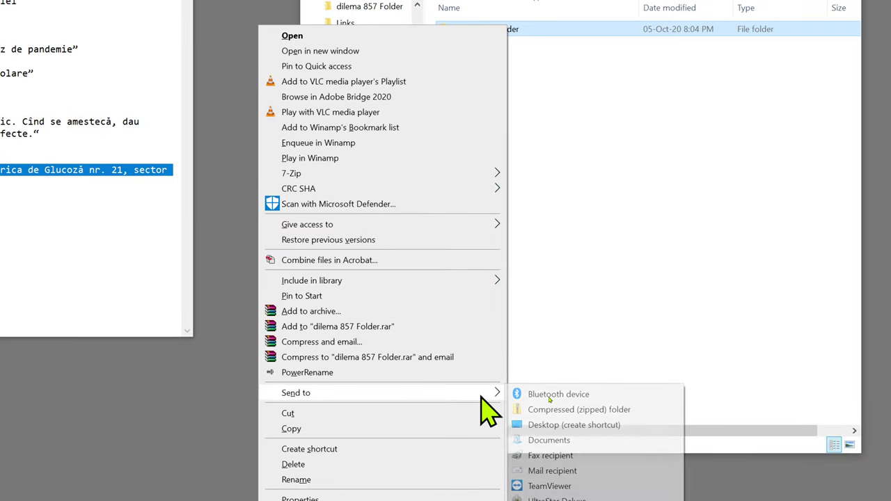
click(569, 409)
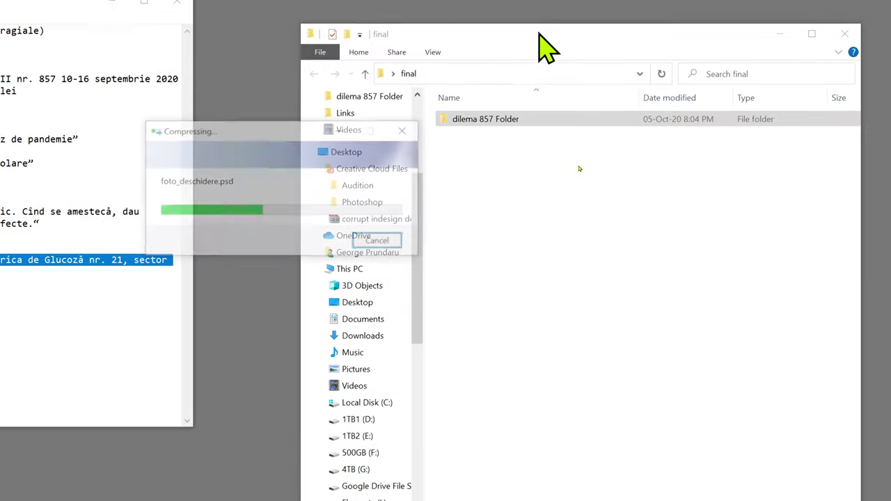
key(Return)
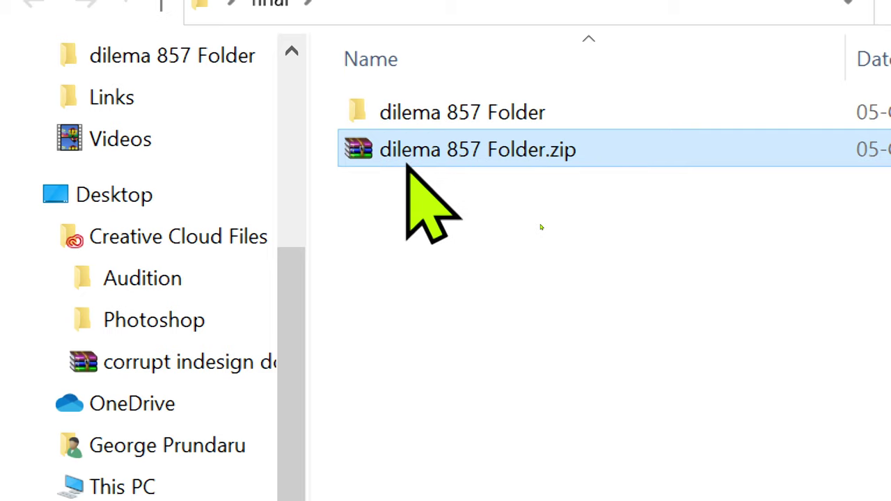
mouse_move(407, 166)
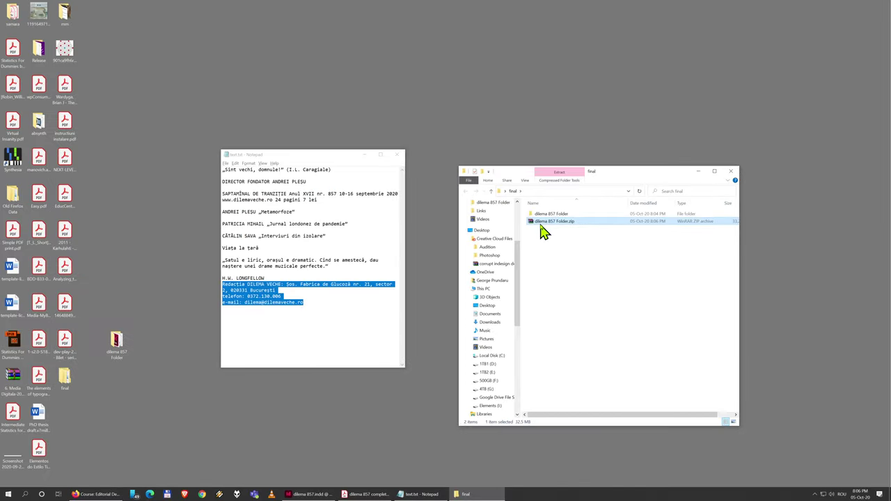
click(737, 255)
drag(739, 246, 788, 242)
click(742, 221)
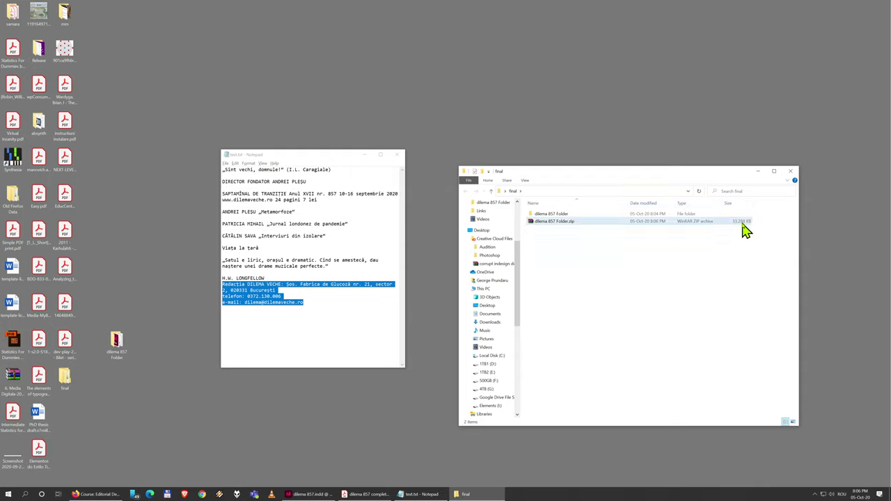